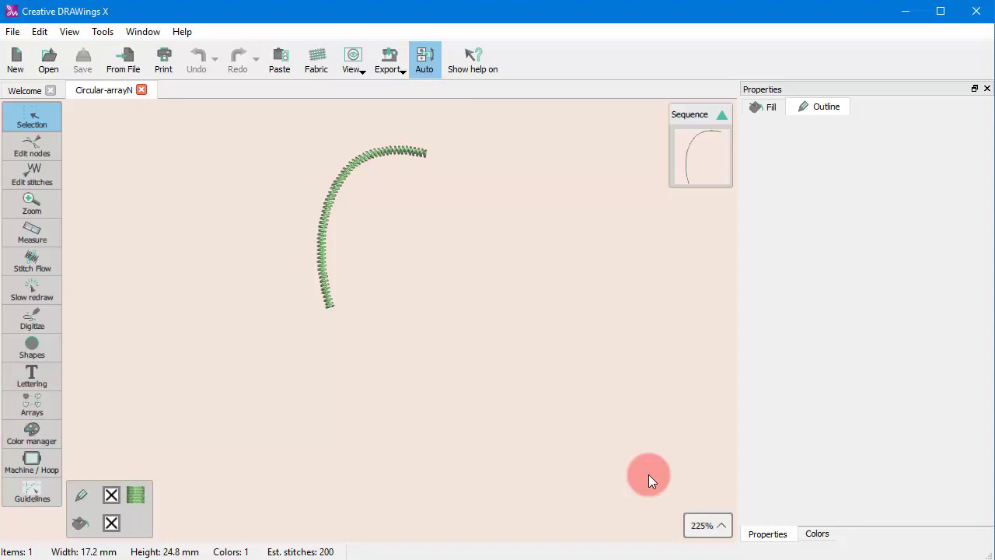
# Start a circular array on the green satin curve.
pyautogui.click(31, 401)
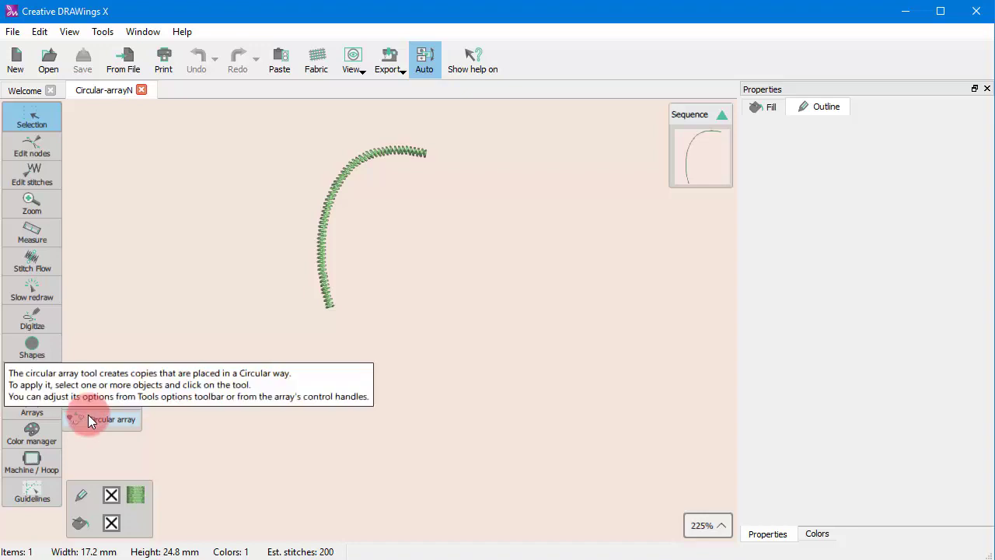
pyautogui.click(28, 411)
pyautogui.click(82, 417)
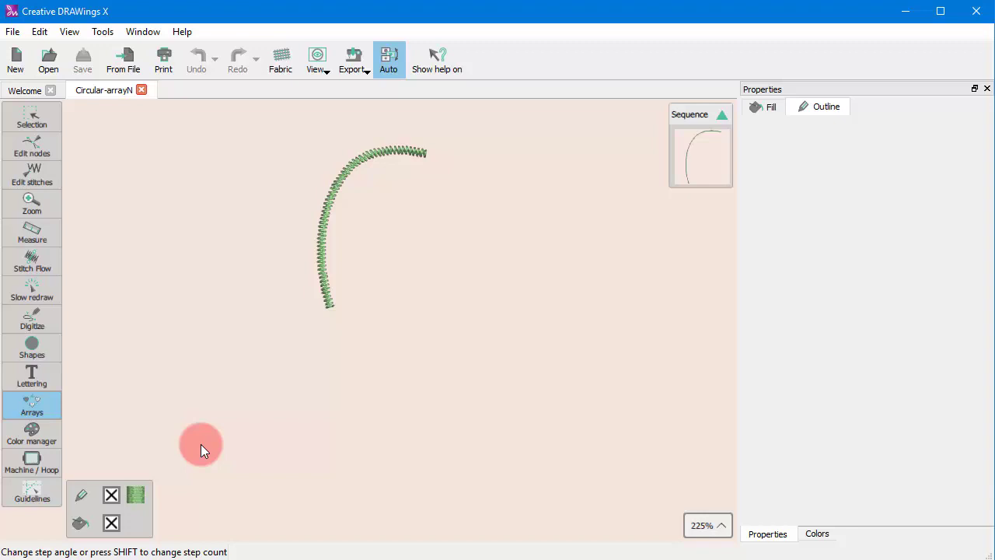
pyautogui.click(332, 201)
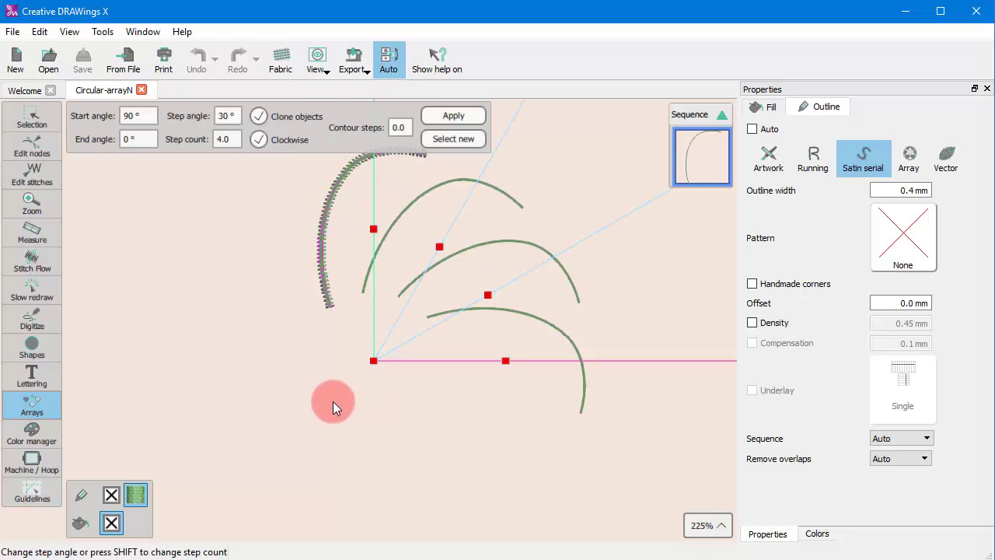
# Set the circular array's end angle to 330°.
pyautogui.scroll(-3, 161, 292)
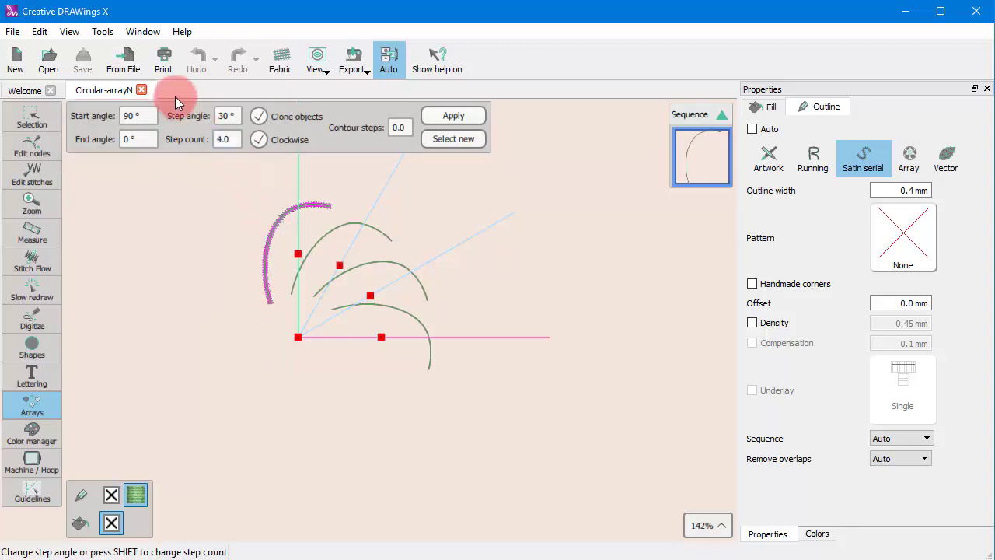
pyautogui.write('33')
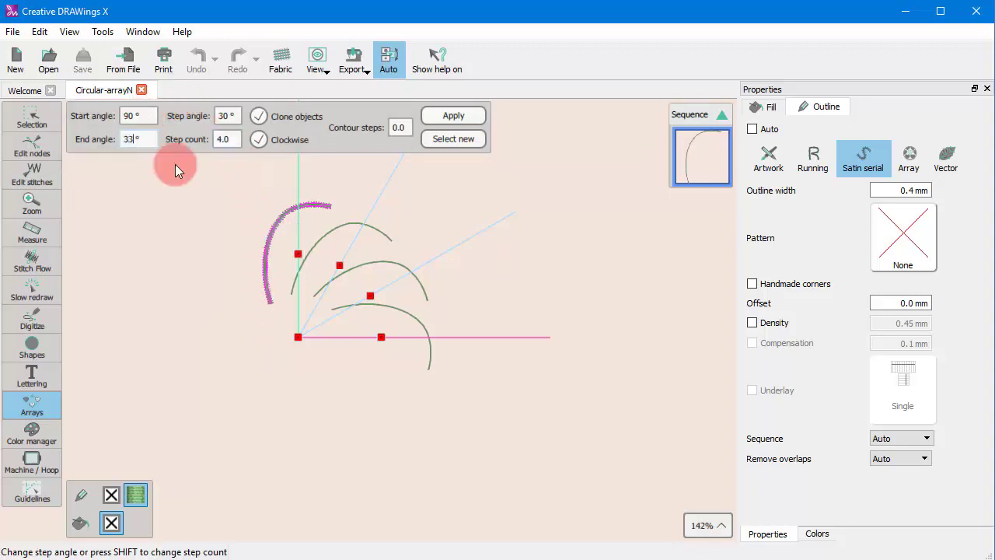
pyautogui.press('Return')
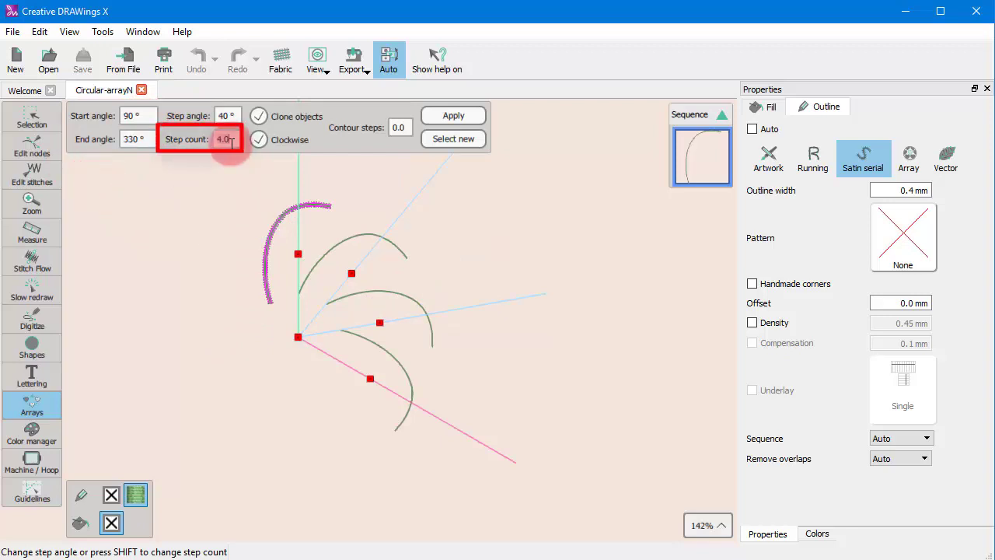
# Set the array's step count to 6 and its step angle to 45°.
pyautogui.moveTo(232, 142); pyautogui.dragTo(236, 139)
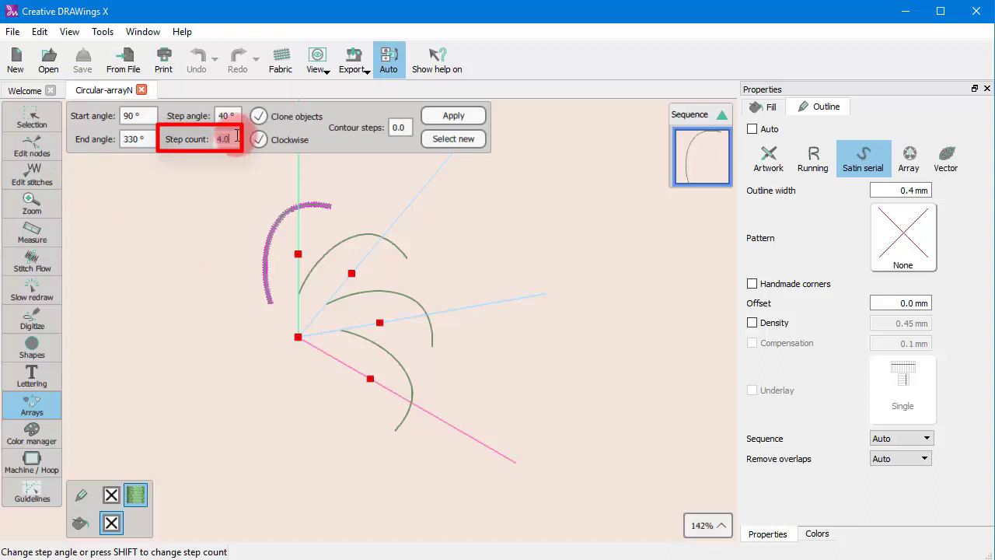
pyautogui.press('Return')
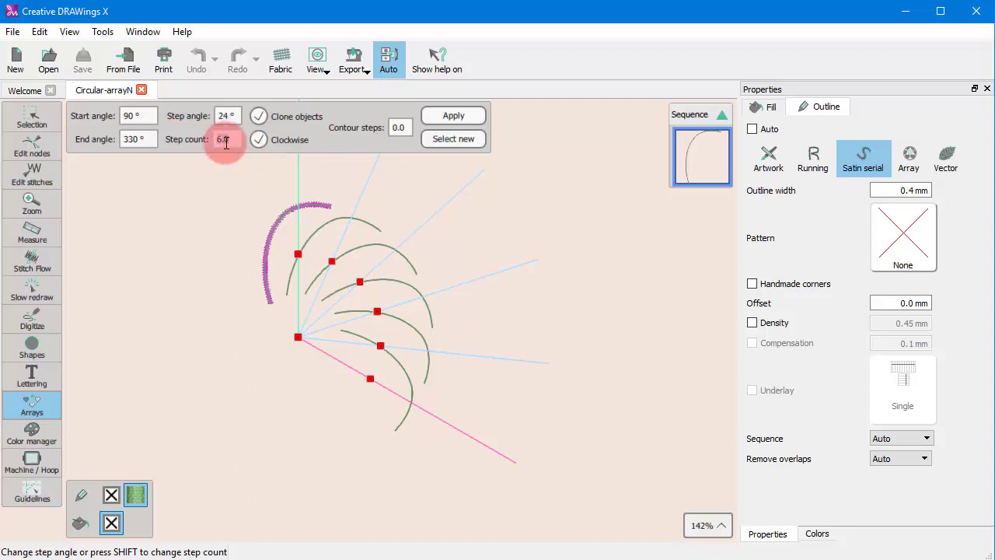
pyautogui.scroll(2, 225, 143)
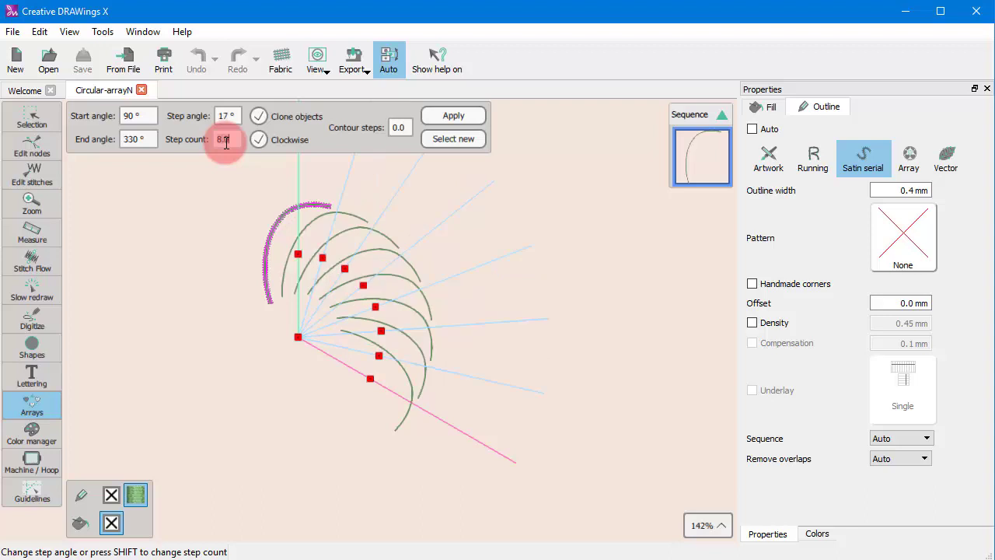
pyautogui.scroll(-2, 225, 143)
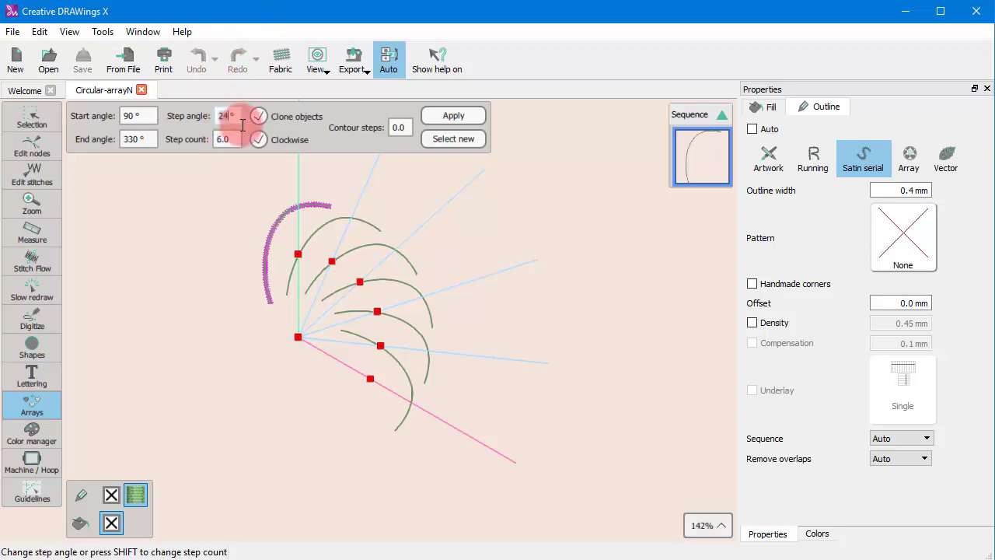
pyautogui.write('45')
pyautogui.press('Return')
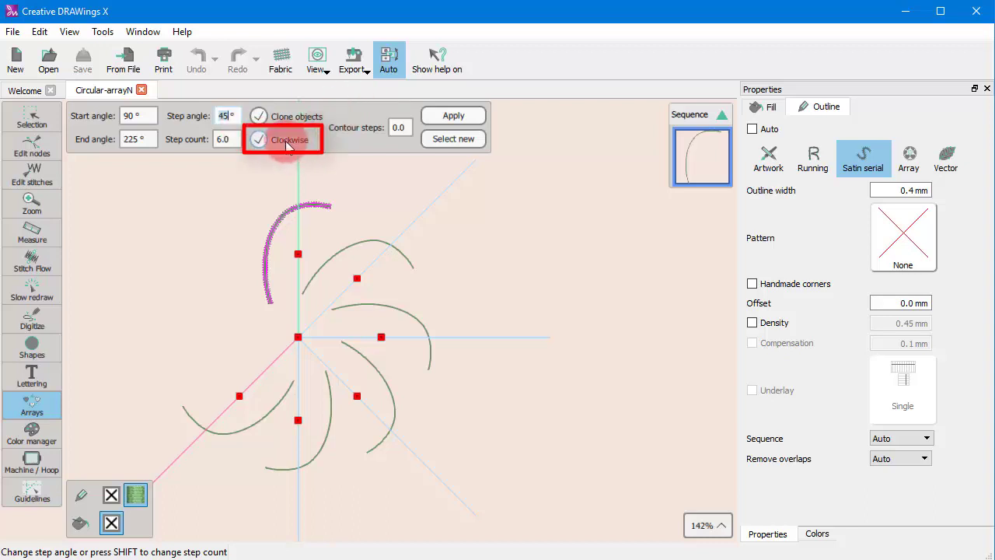
# Switch the array's direction between counterclockwise and clockwise, leaving it on clockwise.
pyautogui.click(287, 144)
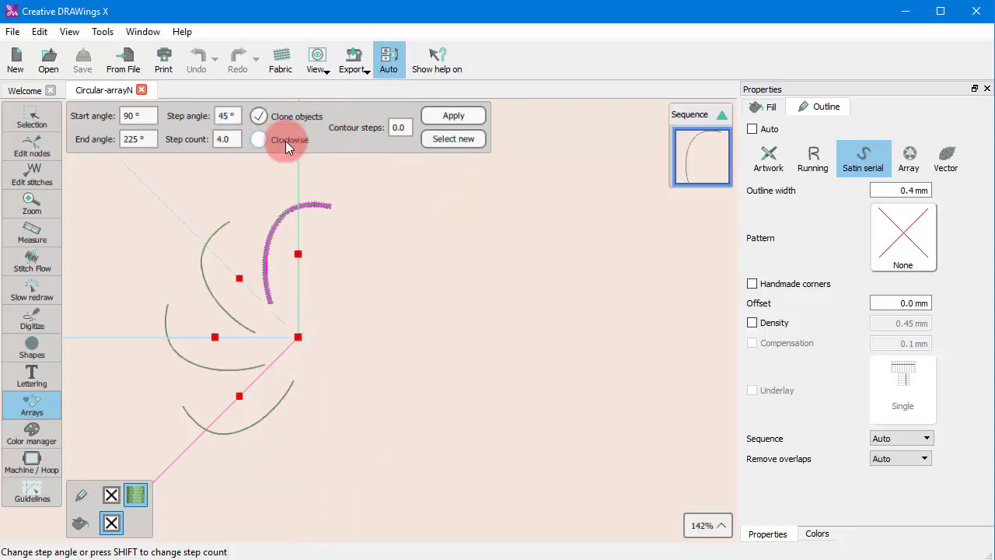
pyautogui.click(286, 143)
pyautogui.click(286, 141)
pyautogui.click(285, 141)
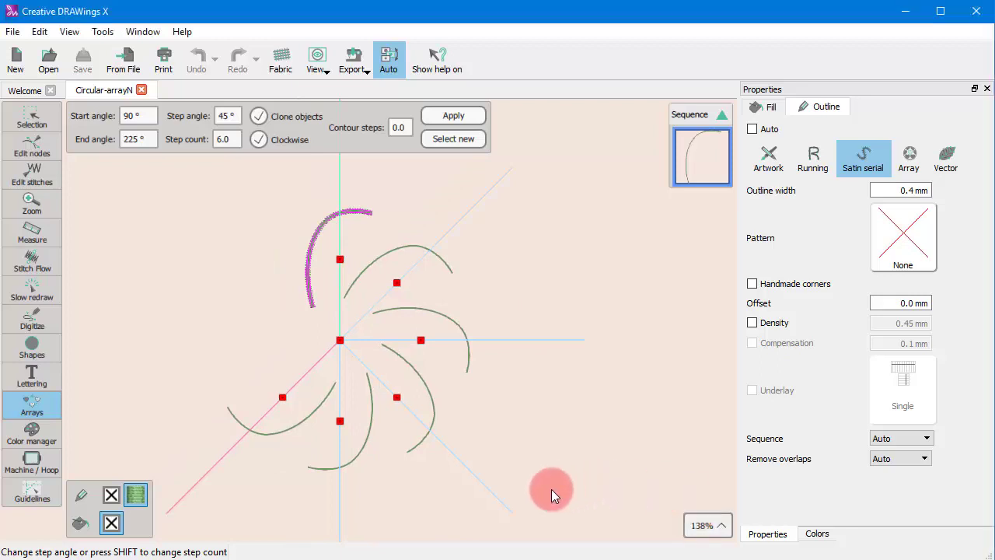
# Set the array's end angle to 90° so the copies span the full circle.
pyautogui.click(129, 139)
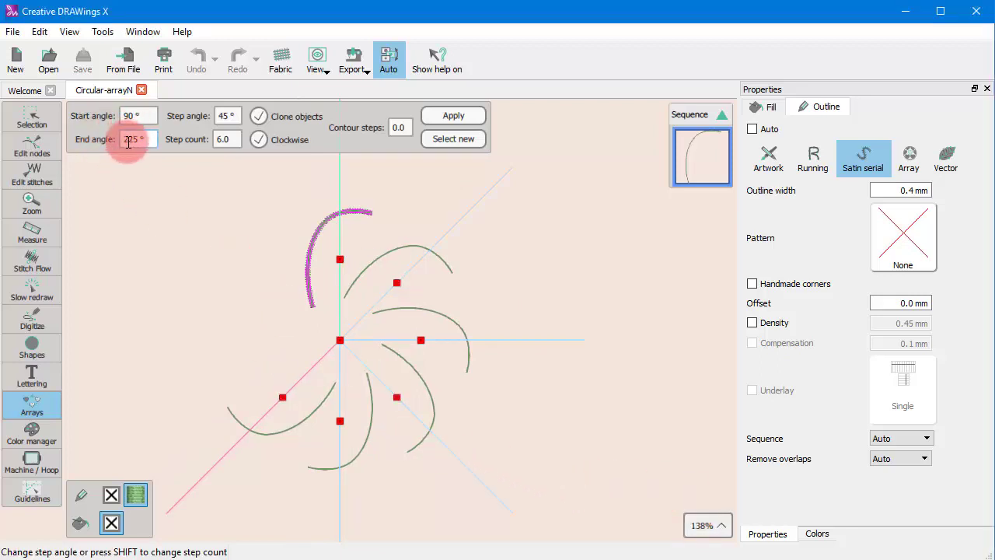
pyautogui.write('90')
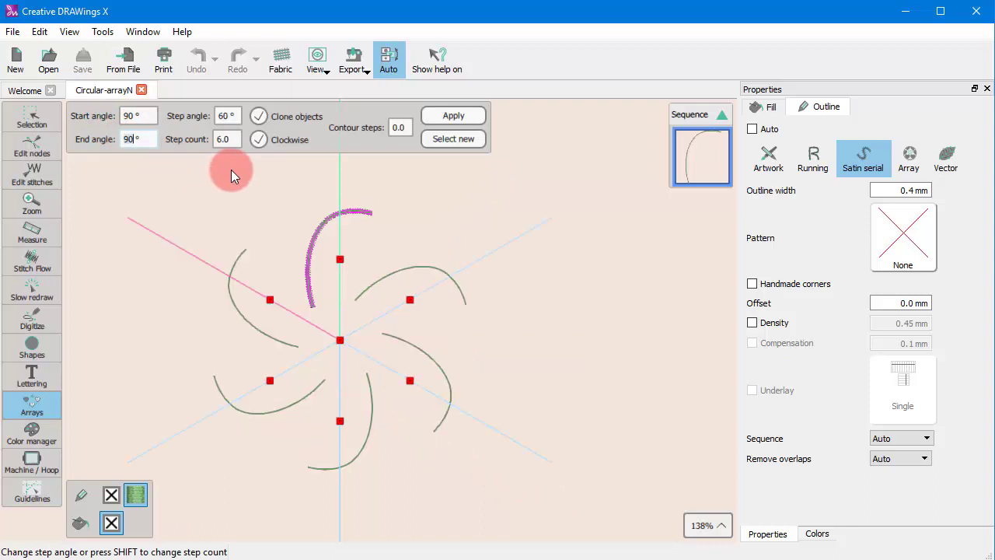
# Set the array's contour steps to 2 to add outer rings of copies.
pyautogui.moveTo(318, 268)
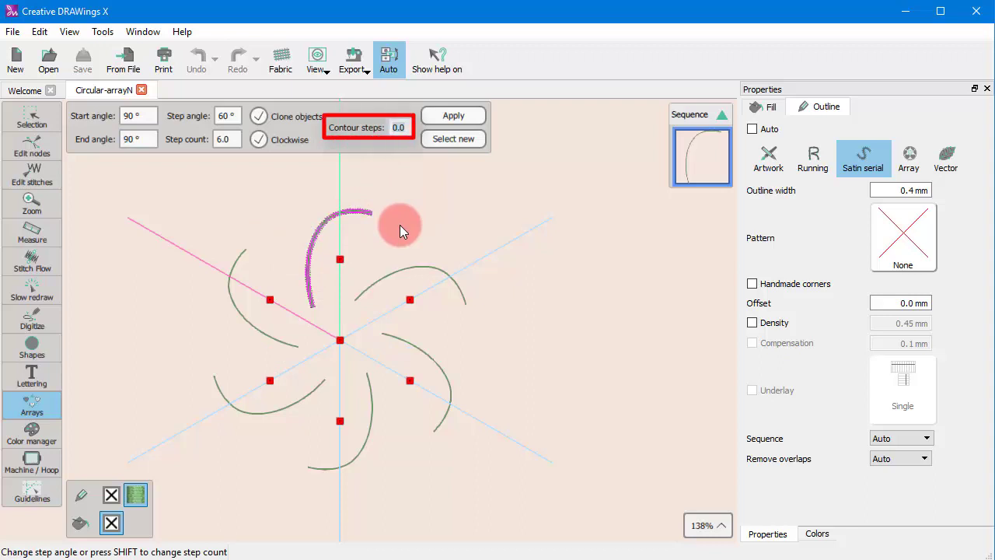
pyautogui.write('2')
pyautogui.press('Return')
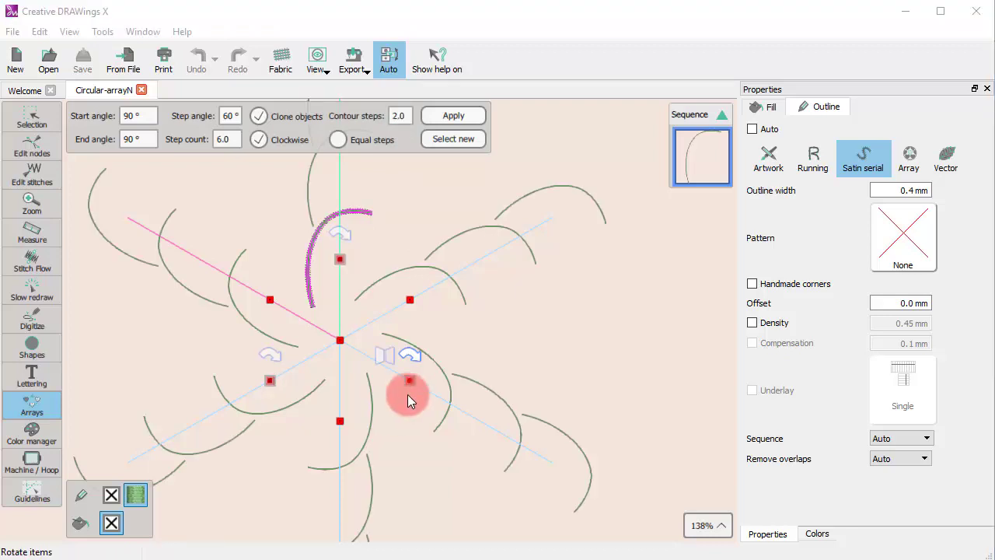
pyautogui.scroll(-2, 370, 360)
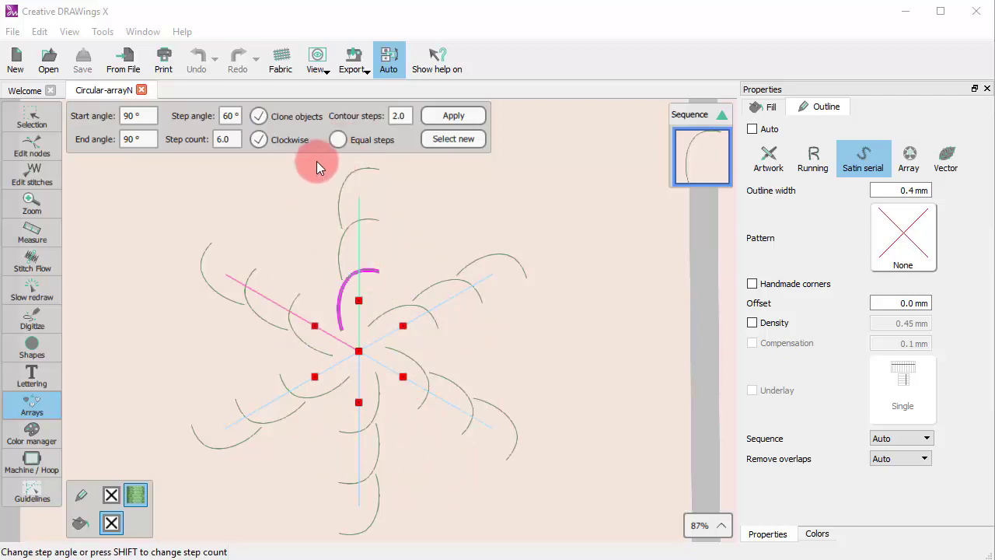
# Try the Equal steps option on the contour copies and switch it off again.
pyautogui.click(340, 141)
pyautogui.click(340, 141)
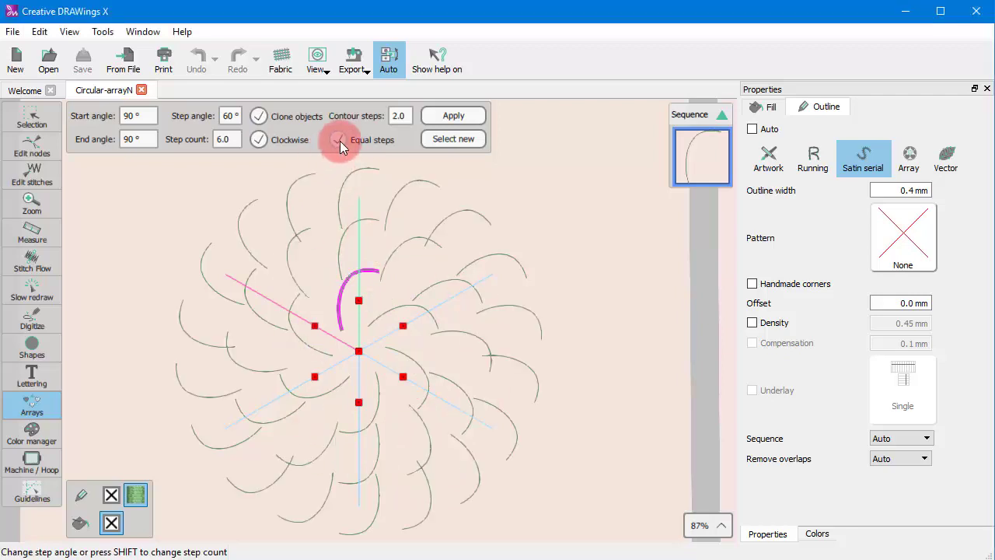
pyautogui.click(340, 141)
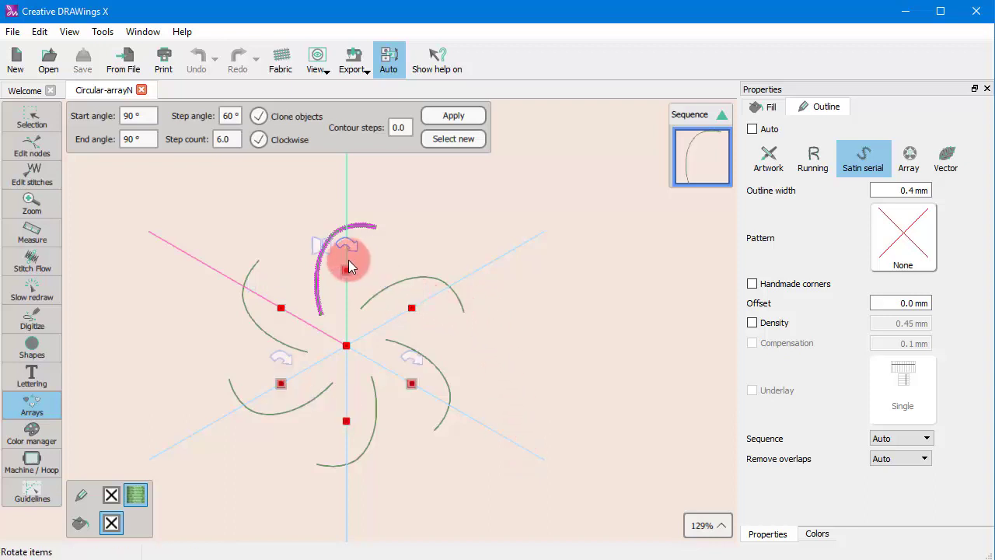
# Adjust the array's angles with its direction handles to an end angle of 224° and a step angle of 45°.
pyautogui.moveTo(344, 270)
pyautogui.mouseDown()
pyautogui.moveTo(380, 292)
pyautogui.moveTo(394, 266)
pyautogui.moveTo(366, 219)
pyautogui.moveTo(310, 222)
pyautogui.moveTo(331, 217)
pyautogui.moveTo(355, 230)
pyautogui.moveTo(360, 198)
pyautogui.moveTo(356, 225)
pyautogui.moveTo(399, 226)
pyautogui.moveTo(316, 227)
pyautogui.moveTo(366, 226)
pyautogui.moveTo(428, 267)
pyautogui.moveTo(365, 262)
pyautogui.moveTo(339, 276)
pyautogui.moveTo(356, 266)
pyautogui.moveTo(348, 268)
pyautogui.mouseUp()
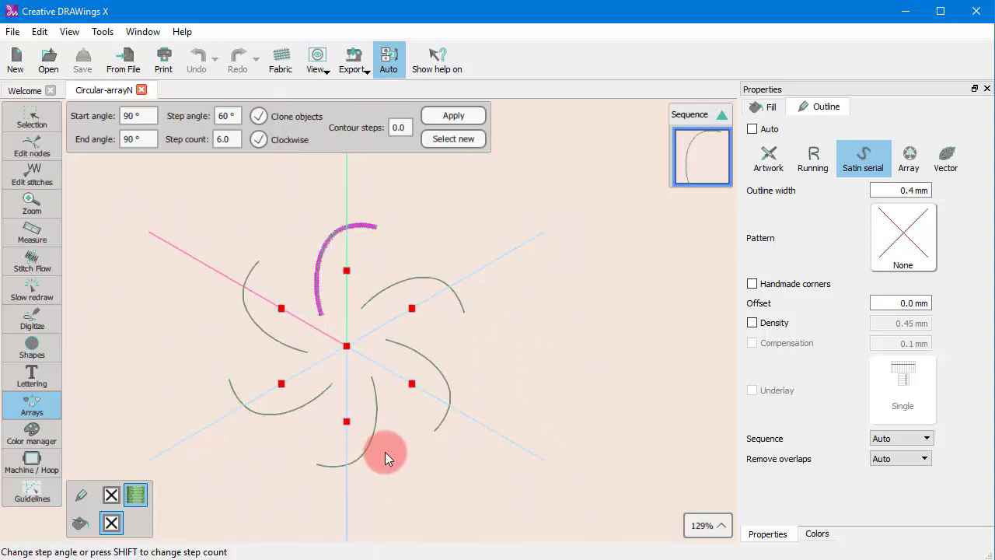
pyautogui.moveTo(280, 305); pyautogui.dragTo(280, 416)
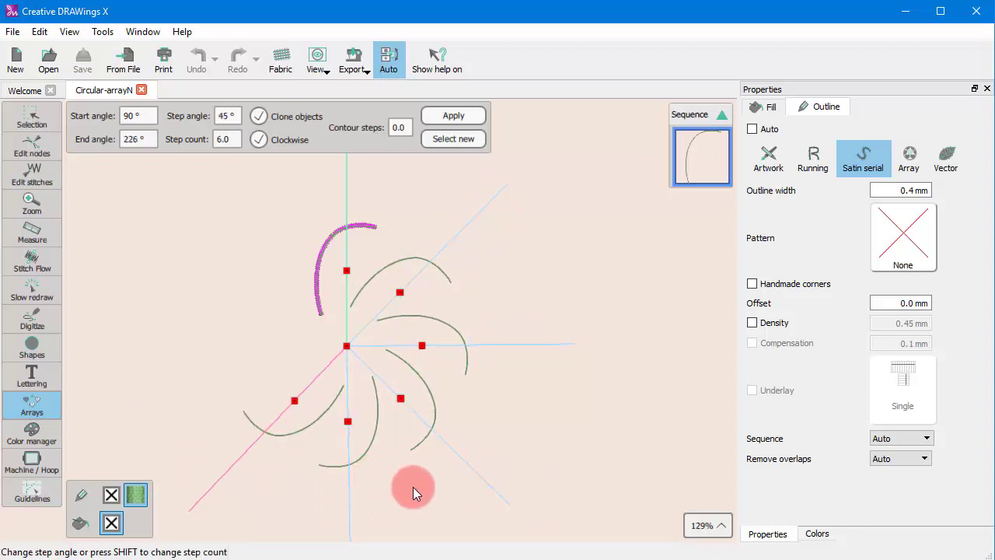
pyautogui.moveTo(423, 361); pyautogui.dragTo(445, 347)
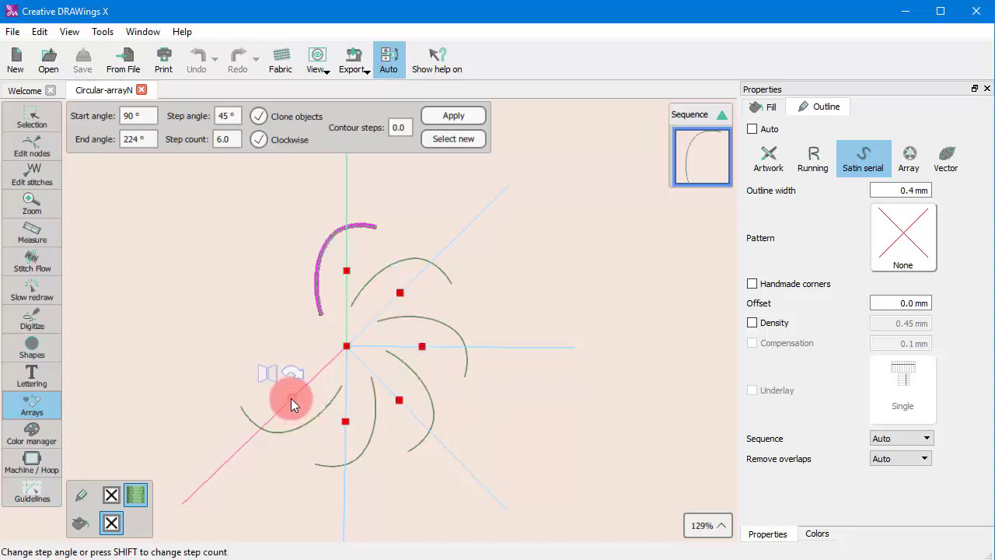
# Vary the step count from the array's end handle to 2, 7 and back to 6 while keeping the 45° step angle.
pyautogui.moveTo(291, 398); pyautogui.dragTo(412, 296)
pyautogui.press('shift')
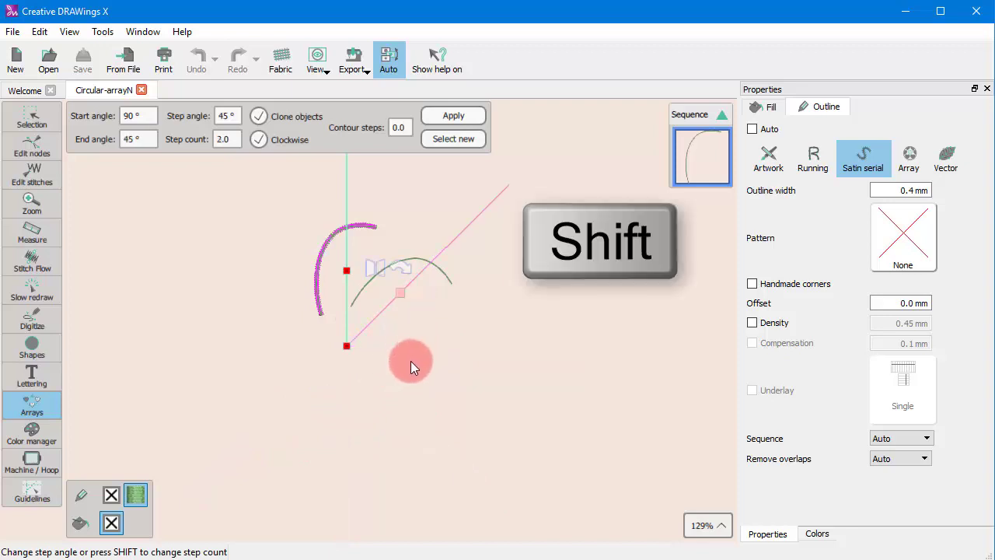
pyautogui.moveTo(412, 362); pyautogui.dragTo(267, 408)
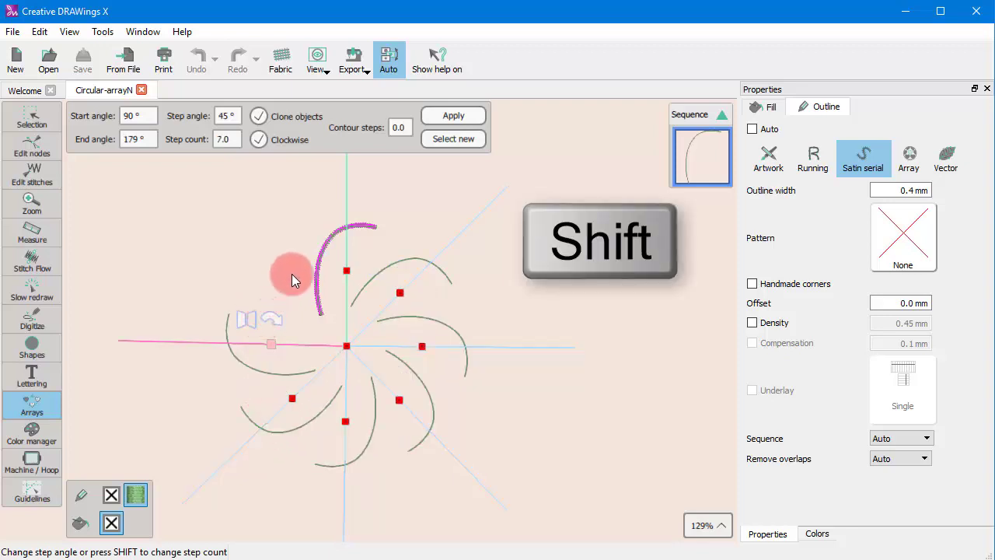
pyautogui.moveTo(292, 274); pyautogui.dragTo(244, 413)
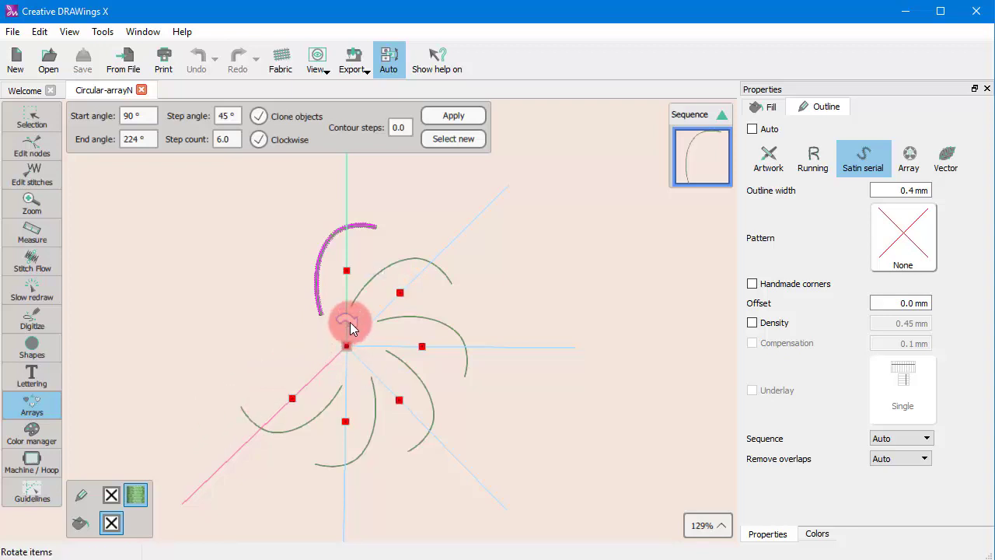
# Move the array's centre away to the right of the original curve and toggle its rotation direction.
pyautogui.moveTo(347, 343); pyautogui.dragTo(449, 351)
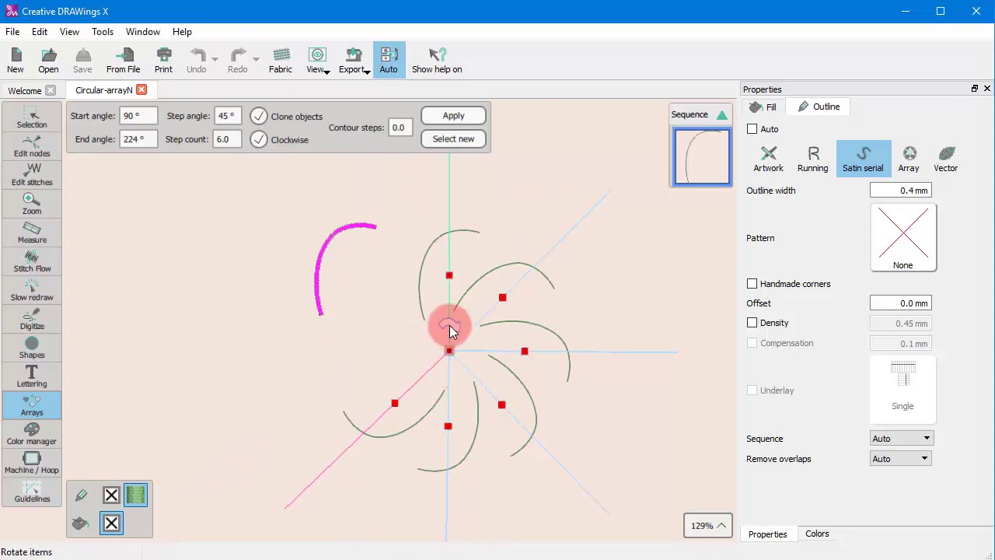
pyautogui.click(450, 325)
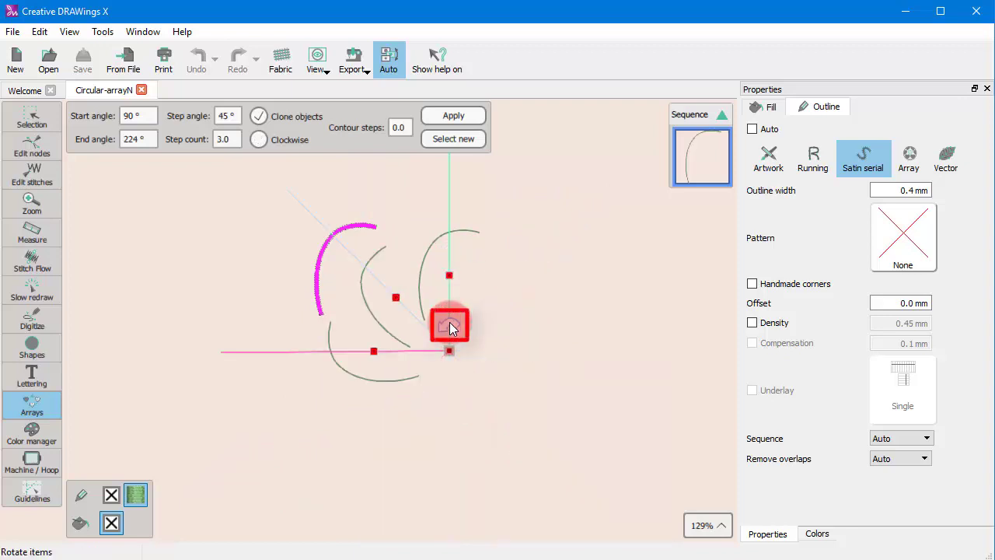
pyautogui.click(449, 324)
pyautogui.click(449, 325)
pyautogui.click(449, 325)
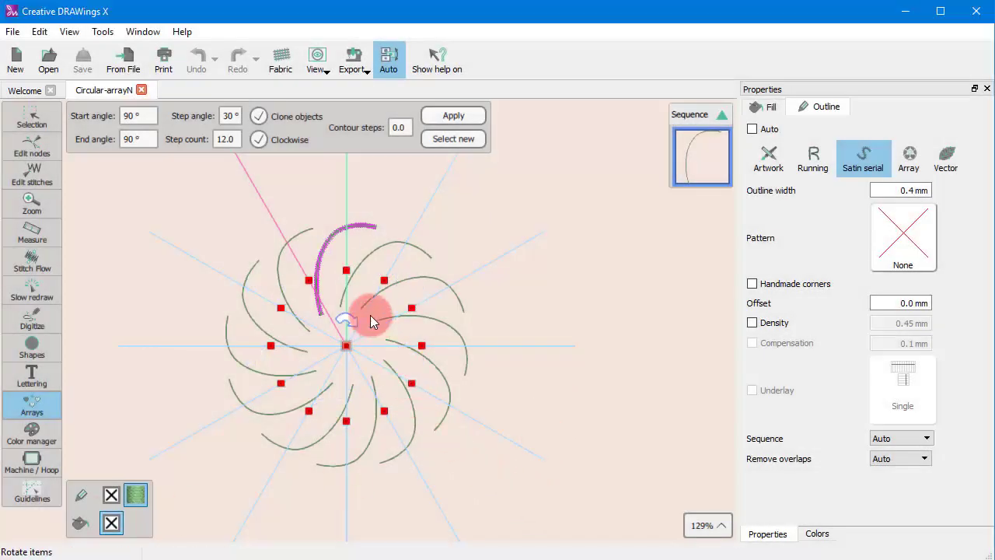
# Try the mirror and rotate handles on every second copy of the 12-step array.
pyautogui.click(346, 264)
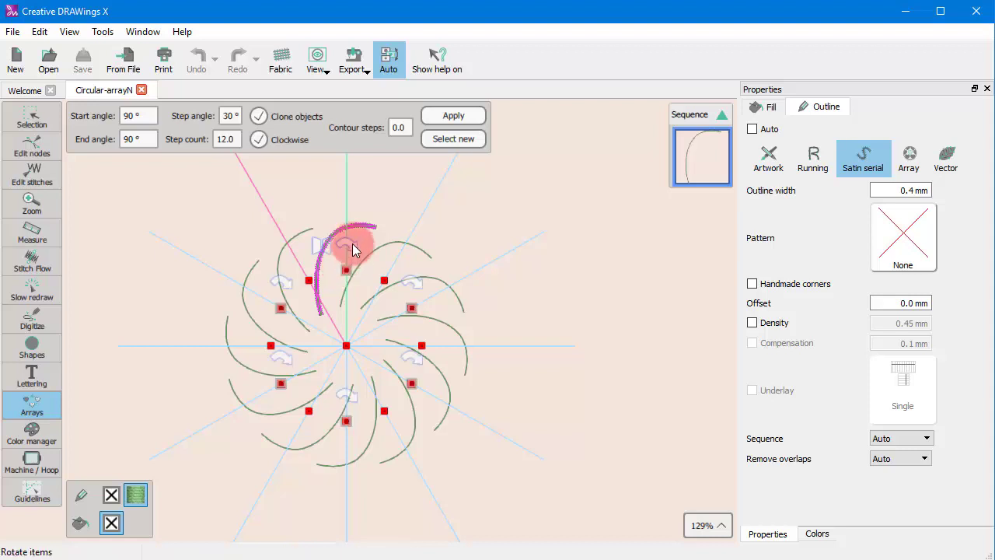
pyautogui.click(335, 247)
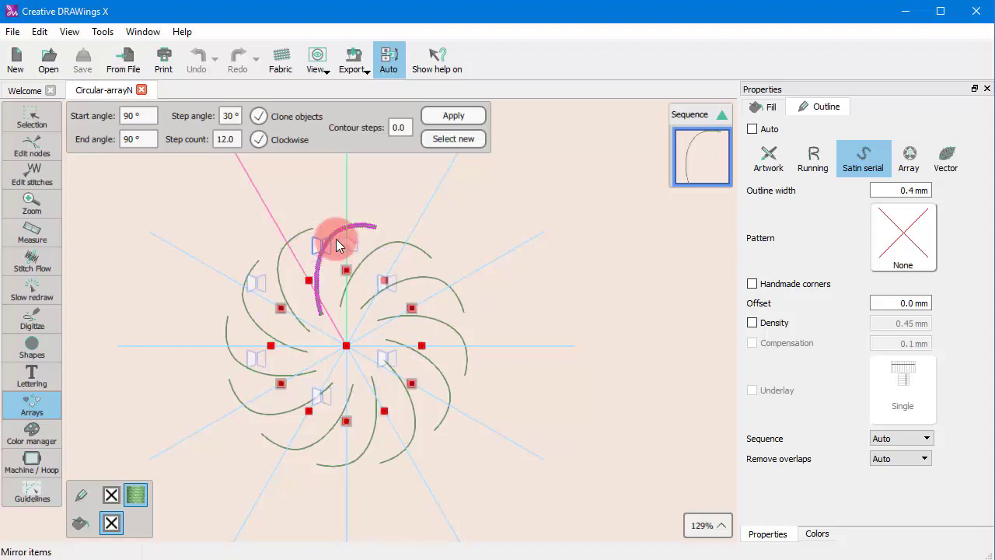
pyautogui.click(317, 249)
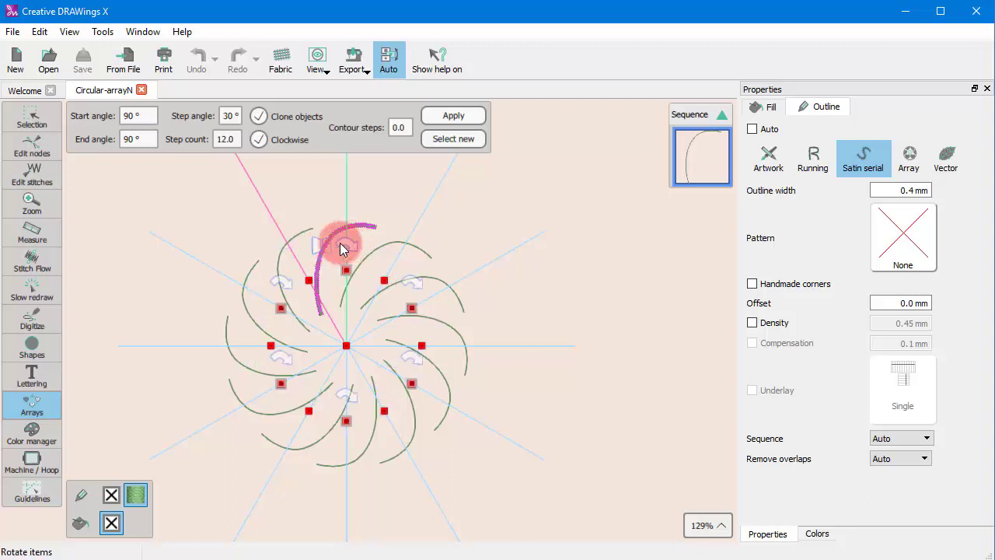
pyautogui.click(346, 246)
pyautogui.click(349, 247)
pyautogui.click(349, 241)
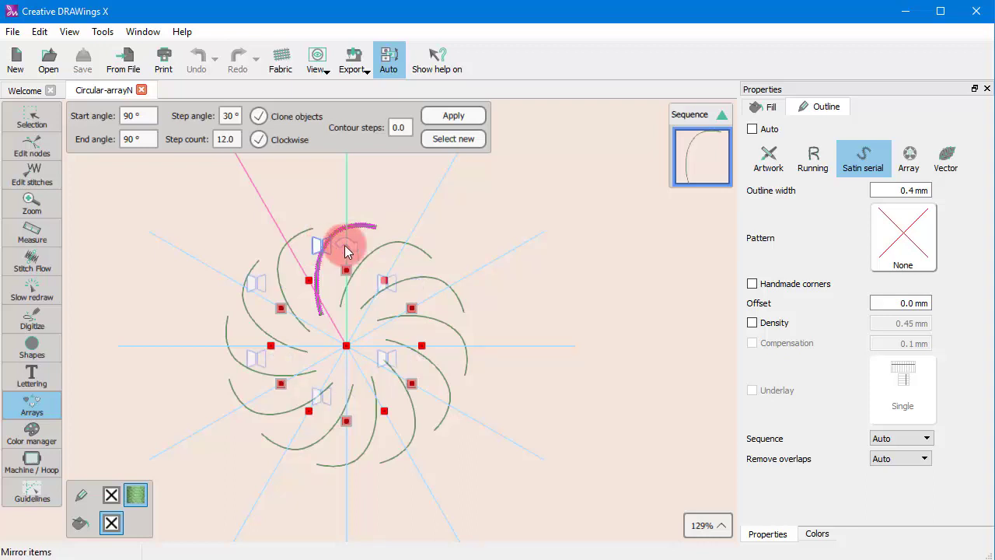
pyautogui.click(352, 245)
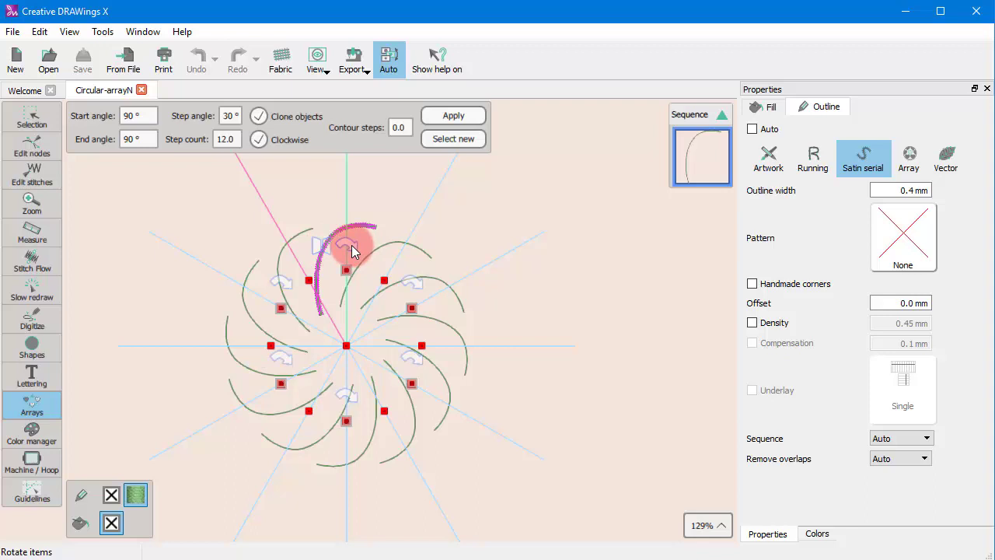
# Rotate every second copy of the array about its own centre and try mirroring those copies.
pyautogui.moveTo(351, 245)
pyautogui.mouseDown()
pyautogui.moveTo(368, 269)
pyautogui.moveTo(330, 304)
pyautogui.moveTo(346, 298)
pyautogui.moveTo(305, 283)
pyautogui.moveTo(325, 280)
pyautogui.moveTo(322, 272)
pyautogui.mouseUp()
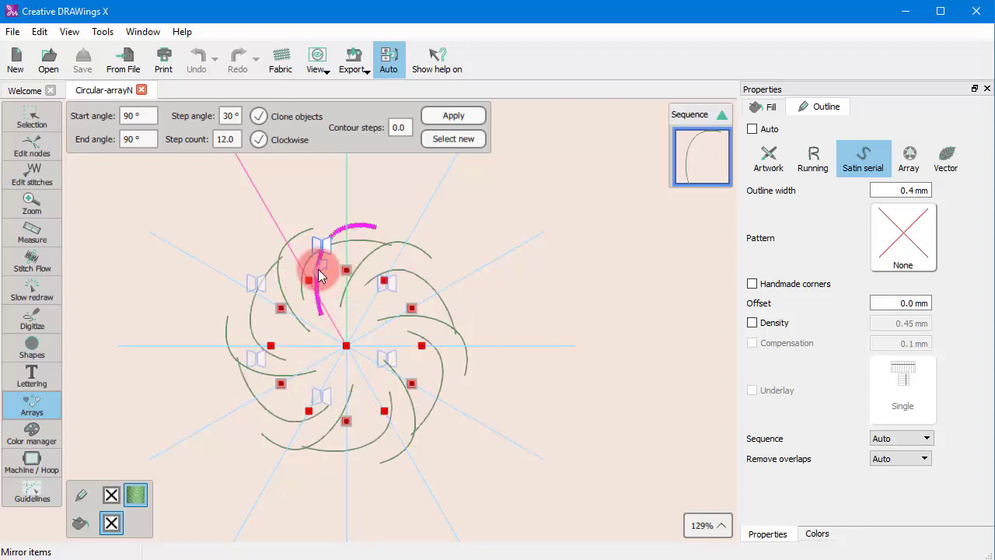
pyautogui.click(326, 243)
pyautogui.click(326, 243)
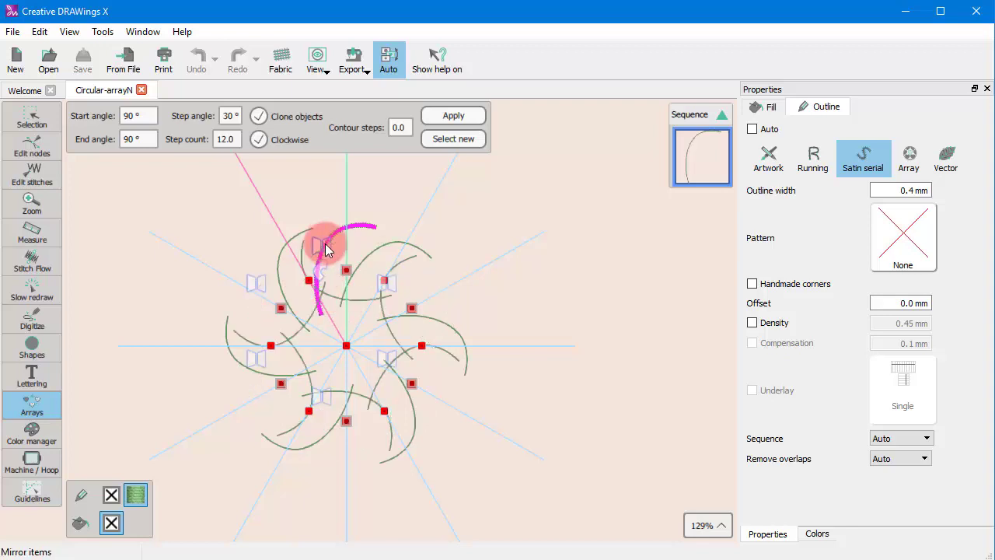
pyautogui.click(334, 334)
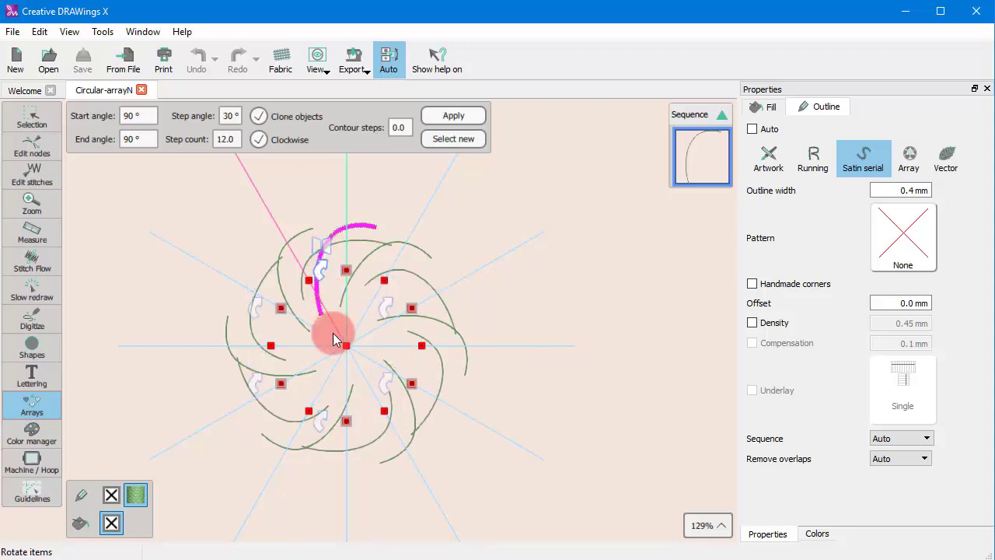
# Enlarge the array outward and turn it to a start angle of 148°, and apply it.
pyautogui.moveTo(354, 273); pyautogui.dragTo(229, 272)
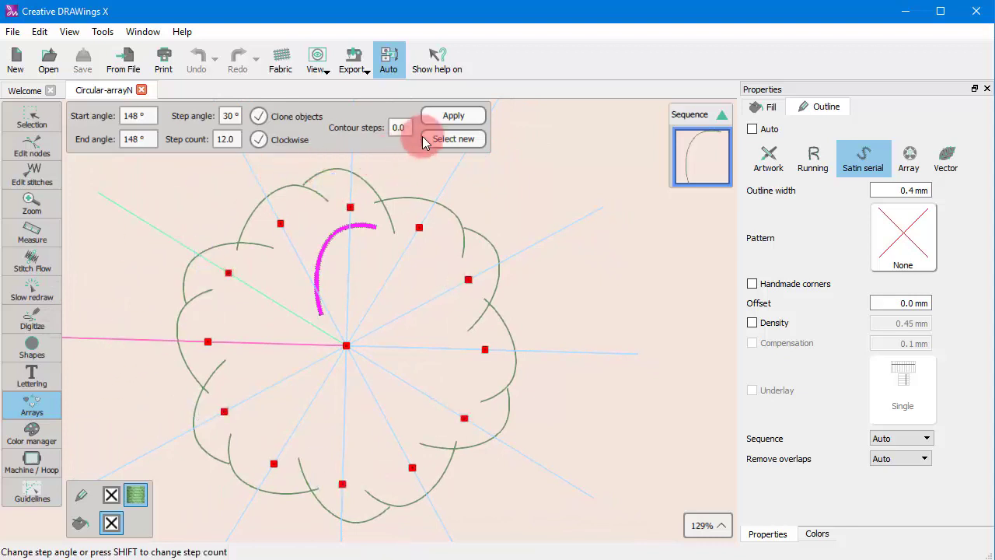
pyautogui.click(453, 116)
pyautogui.click(561, 336)
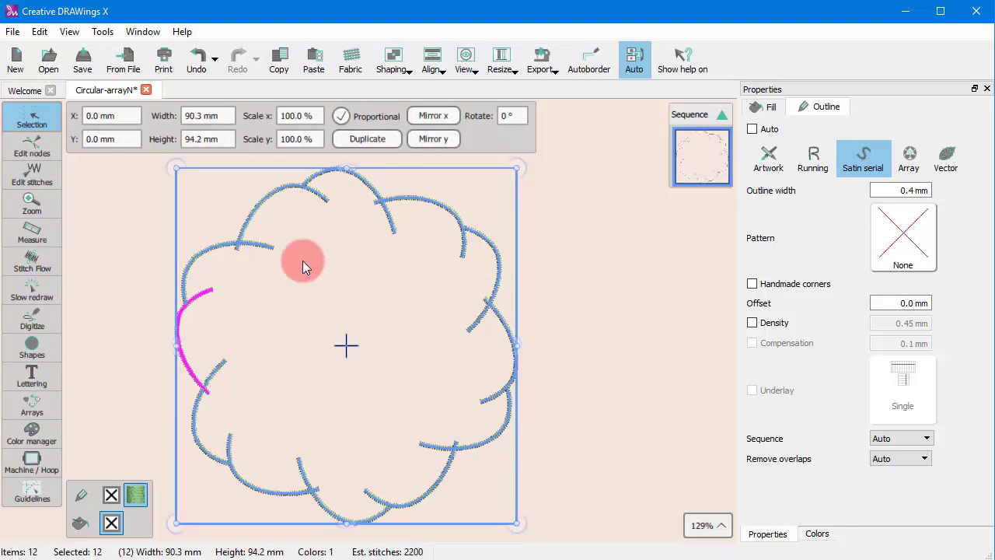
# Enter node editing on the arrayed curves.
pyautogui.click(32, 146)
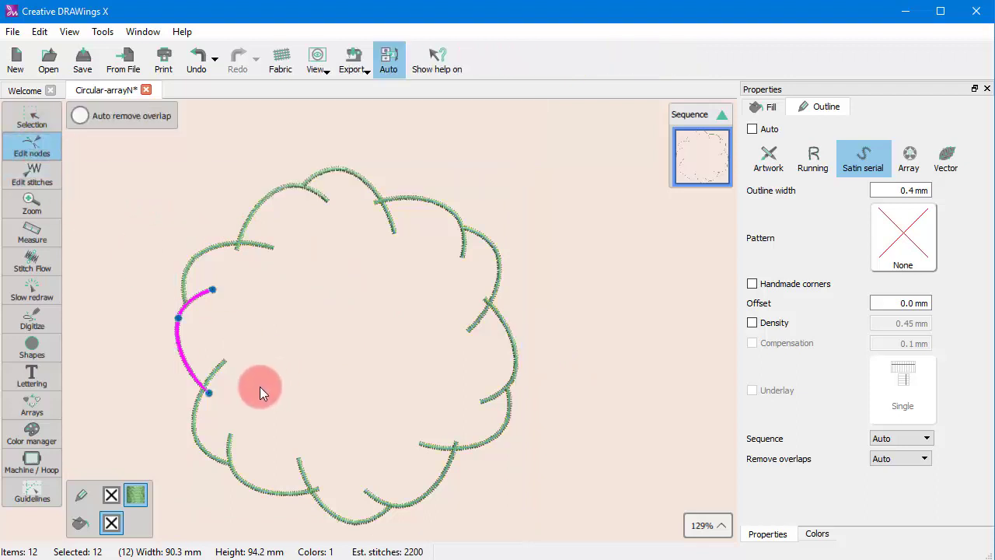